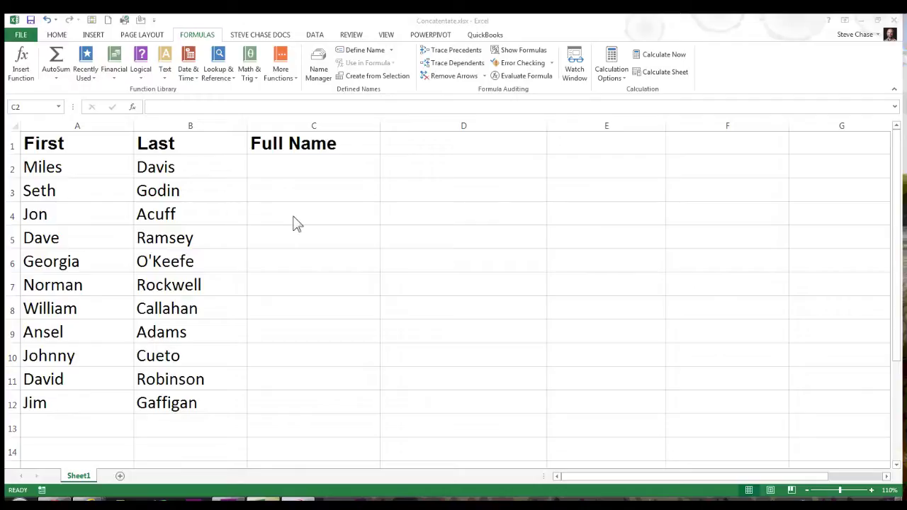
# Start a CONCATENATE function in cell C2 from the Text functions list
pyautogui.click(297, 176)
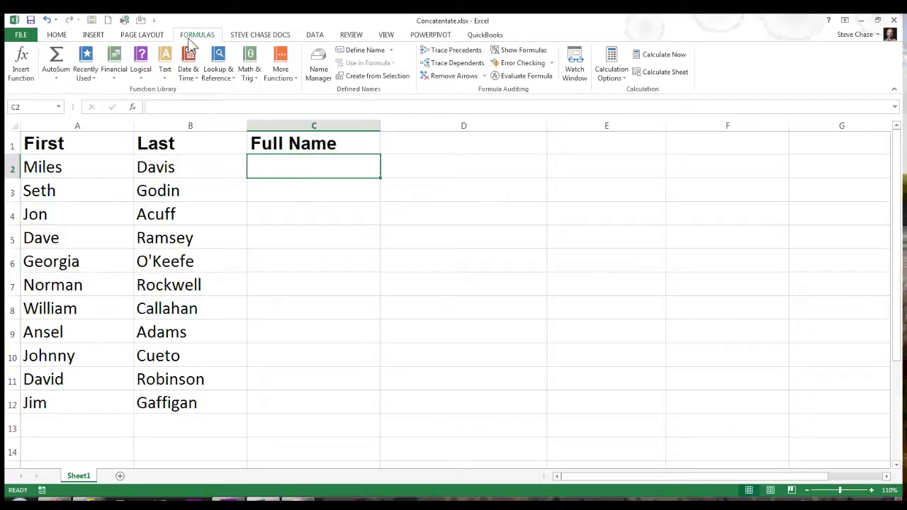
pyautogui.click(165, 73)
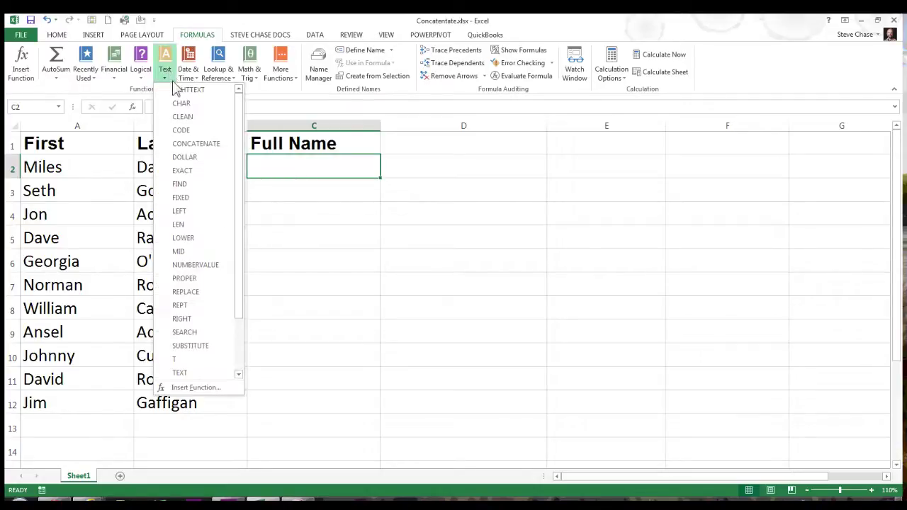
pyautogui.click(197, 145)
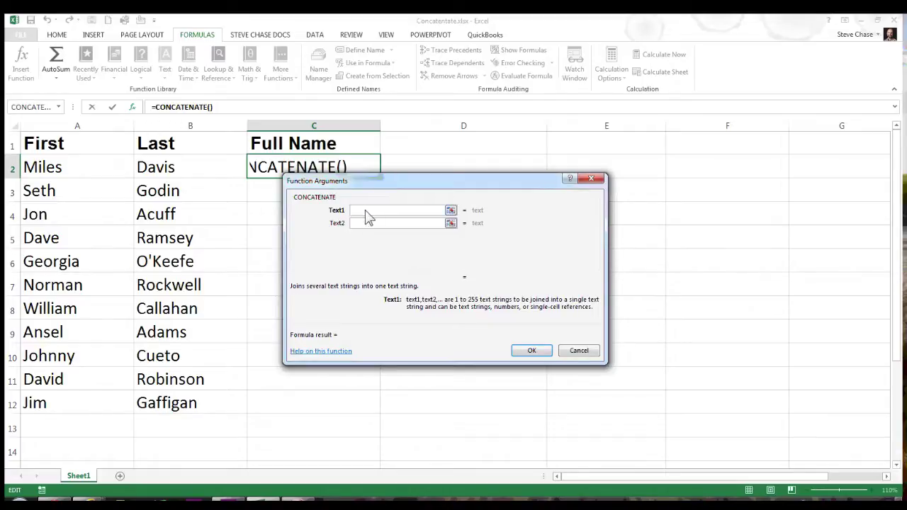
# Set the CONCATENATE arguments to A2, a space and B2 so it previews 'Miles Davis'
pyautogui.click(80, 176)
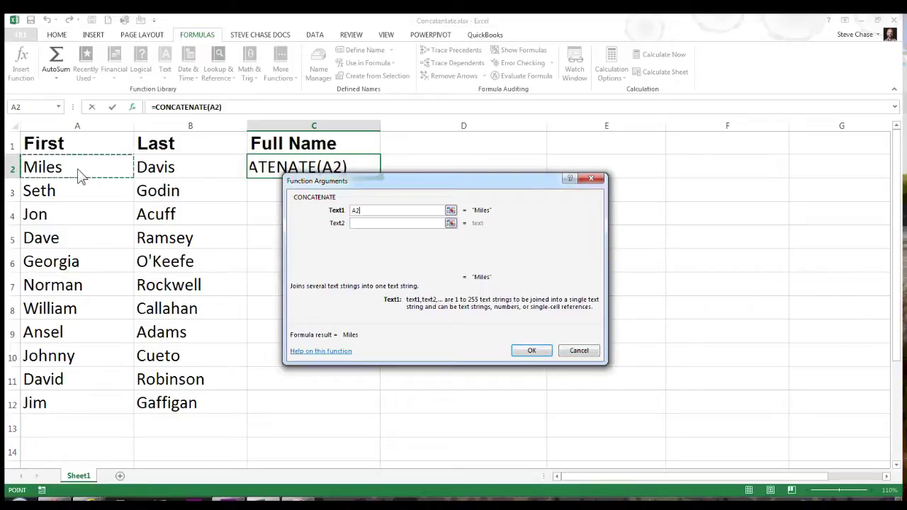
pyautogui.click(375, 224)
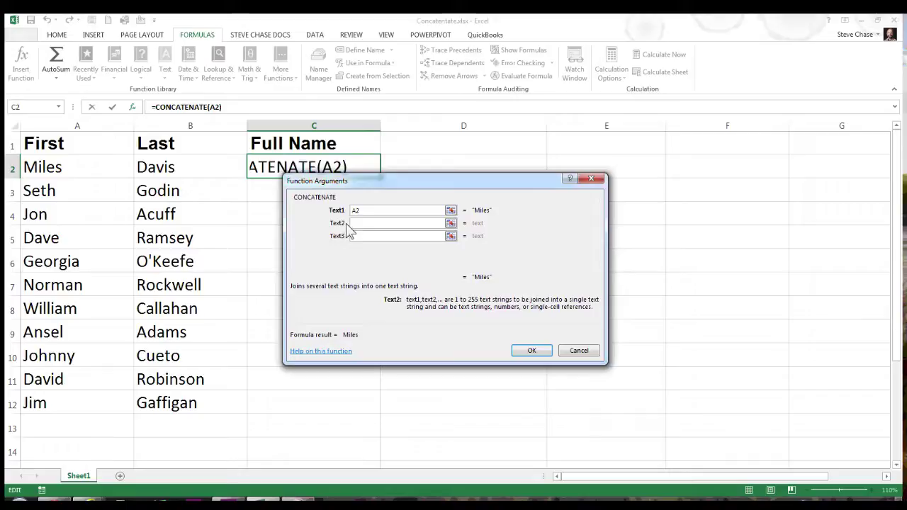
pyautogui.click(197, 177)
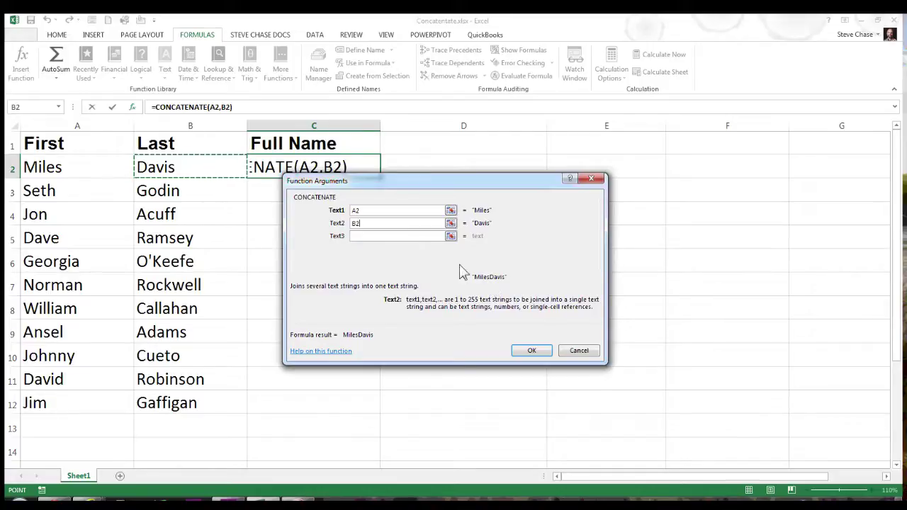
pyautogui.click(351, 222)
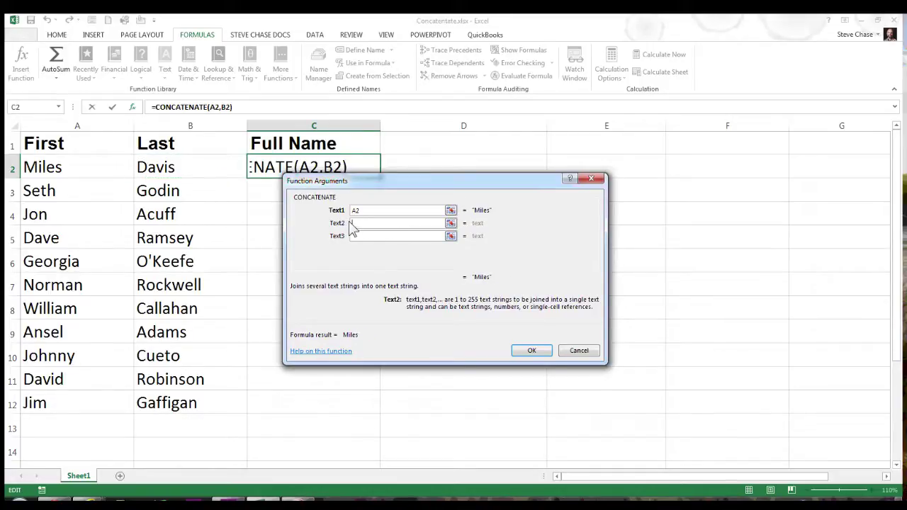
pyautogui.press('BackSpace')
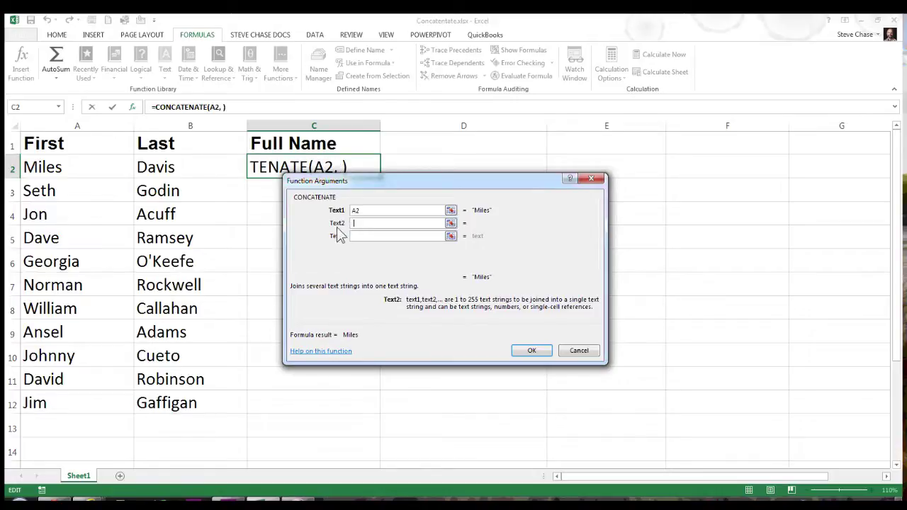
pyautogui.click(361, 237)
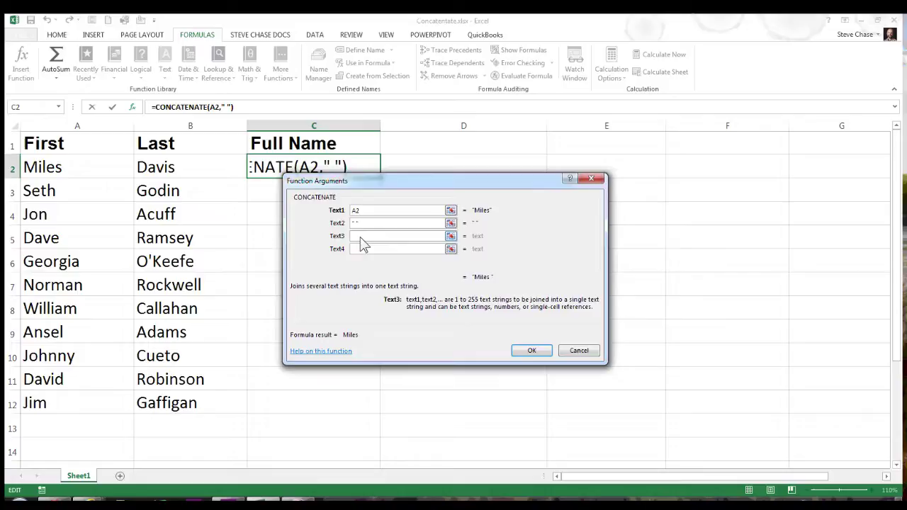
pyautogui.click(183, 176)
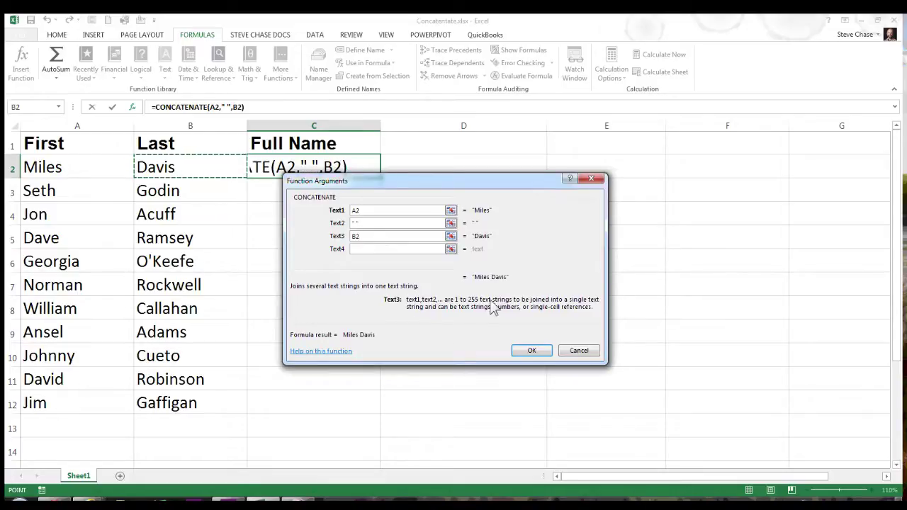
# Confirm the CONCATENATE formula and fill it down C2:C12, Miles Davis through Jim Gaffigan
pyautogui.click(537, 349)
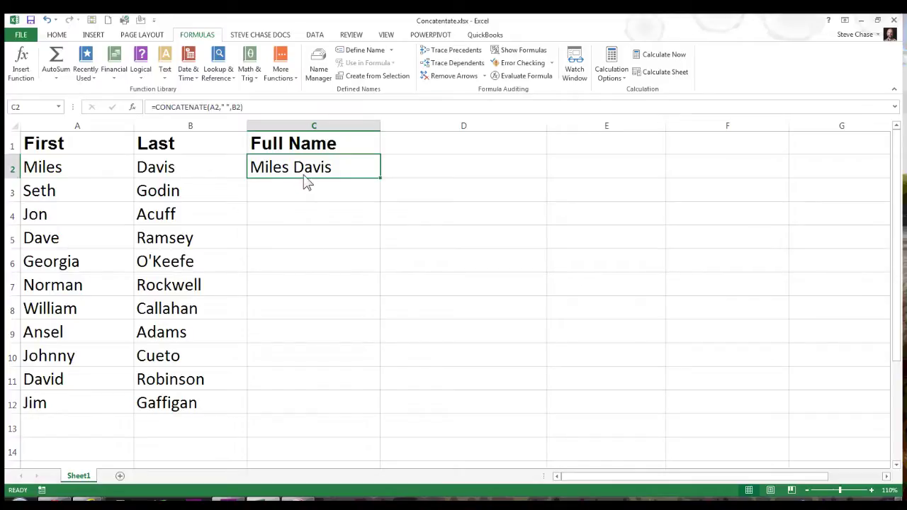
pyautogui.moveTo(380, 179); pyautogui.dragTo(373, 418)
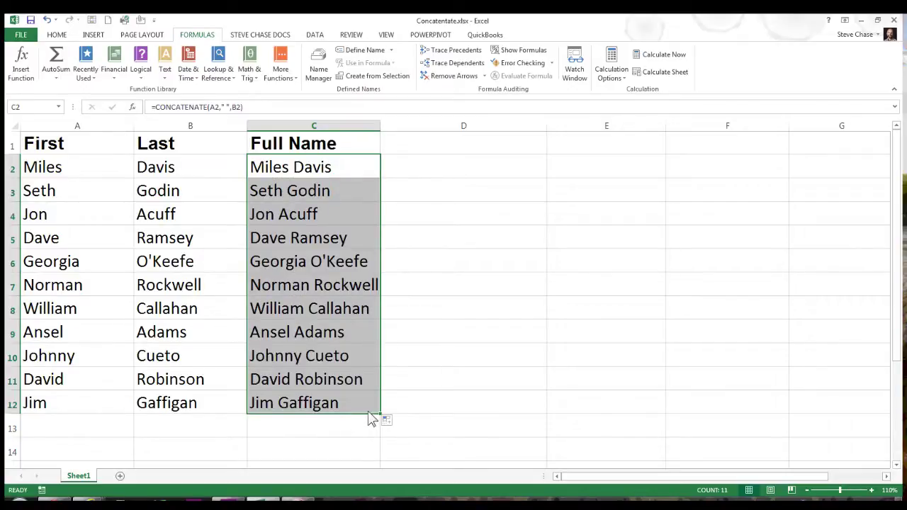
pyautogui.click(416, 152)
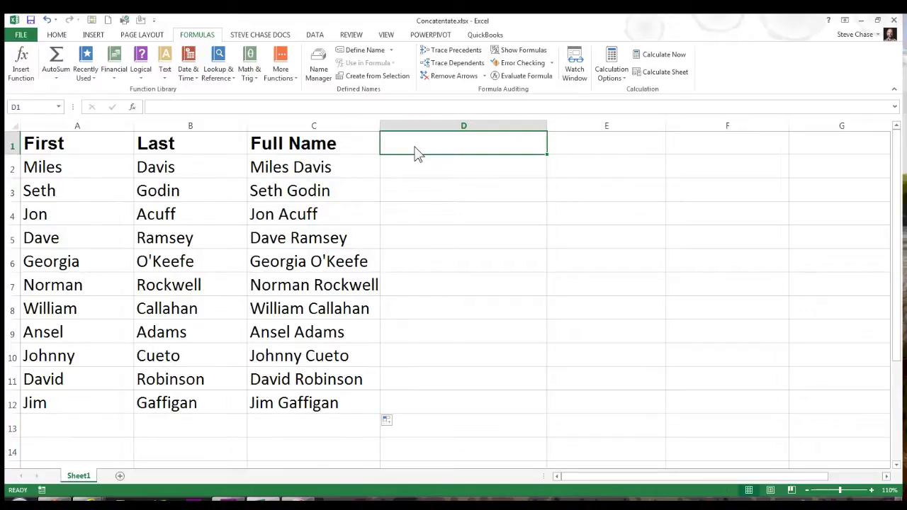
# Enter the heading 'Name' in D1 and clear a stray & from D2
pyautogui.write('Name')
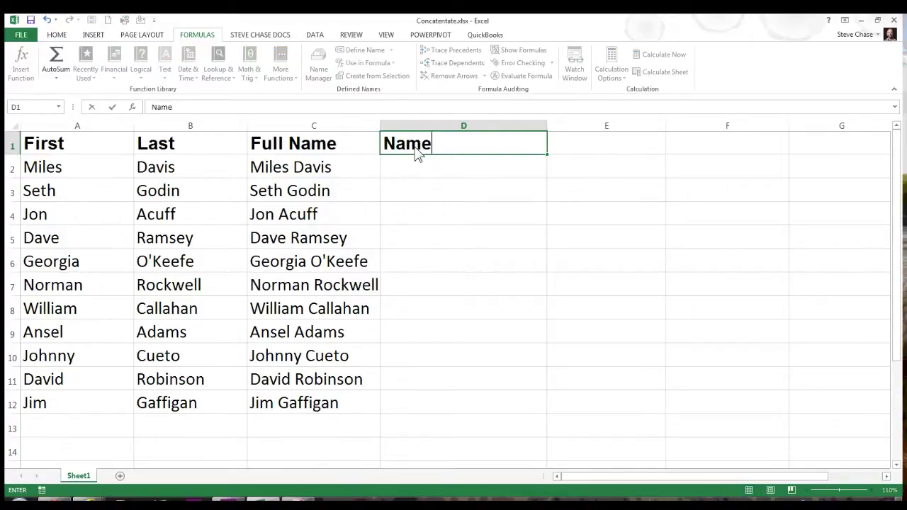
pyautogui.press('Return')
pyautogui.write('&')
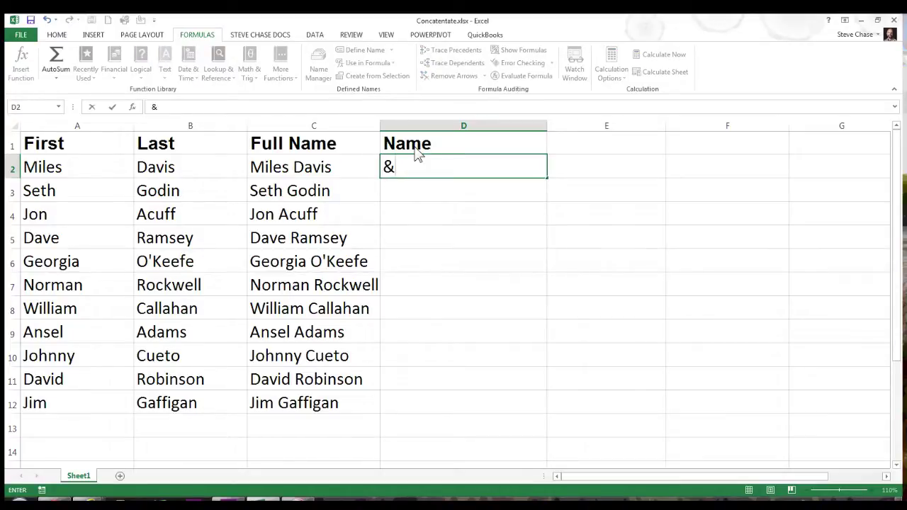
pyautogui.press('BackSpace')
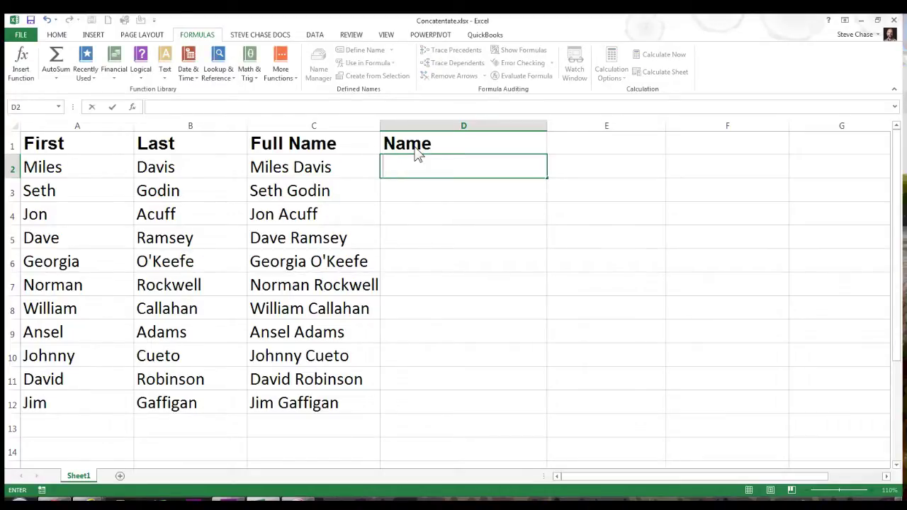
# Enter =B2&", "&A2 in D2 (Davis, Miles) and fill it down to D12
pyautogui.write('=')
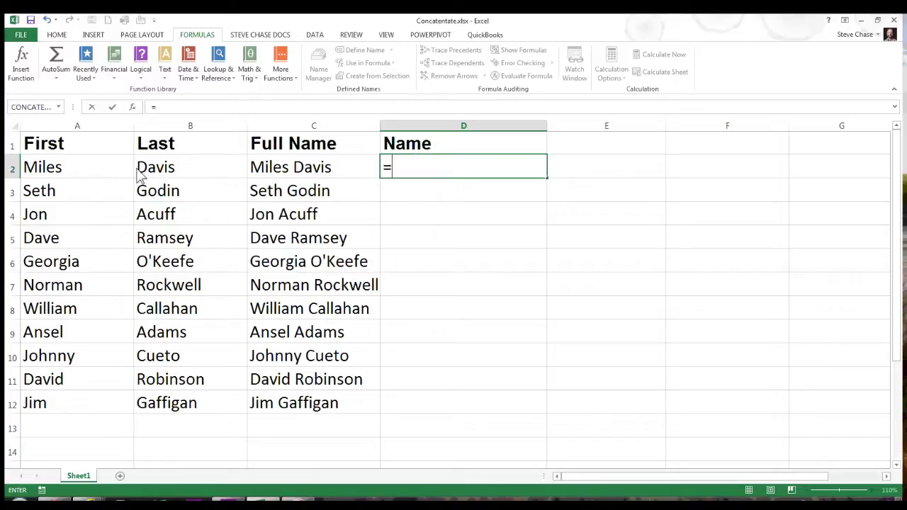
pyautogui.click(177, 176)
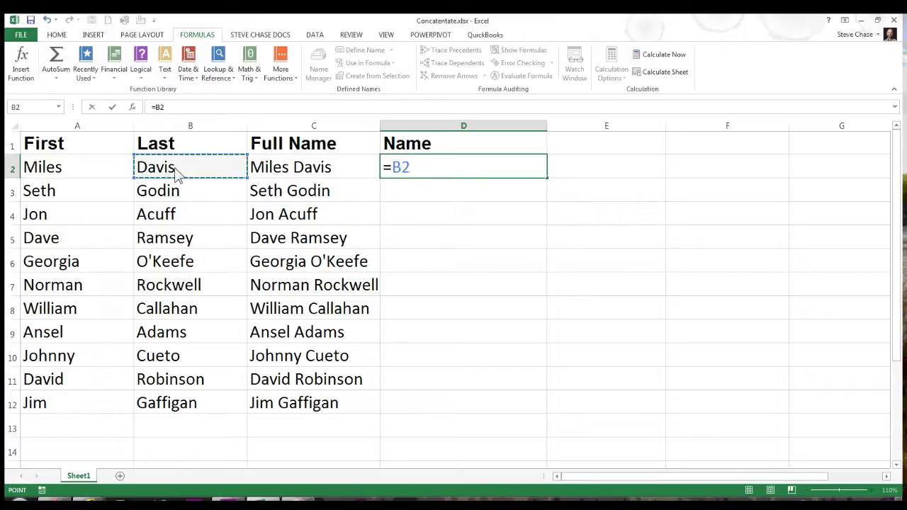
pyautogui.write('&')
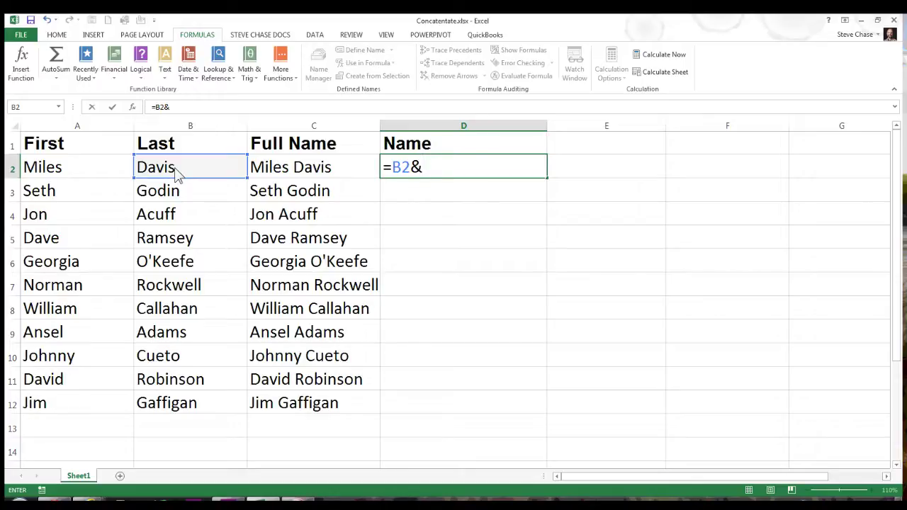
pyautogui.write('", "')
pyautogui.write('&')
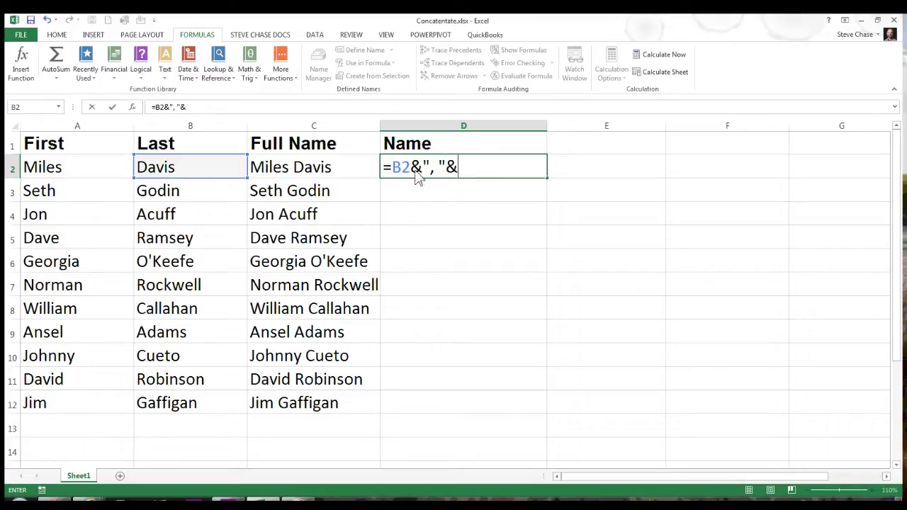
pyautogui.click(85, 178)
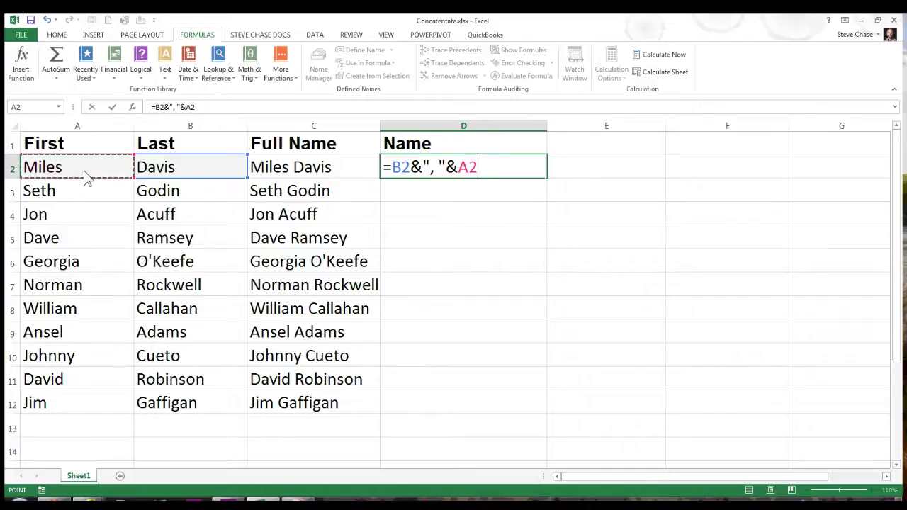
pyautogui.press('Return')
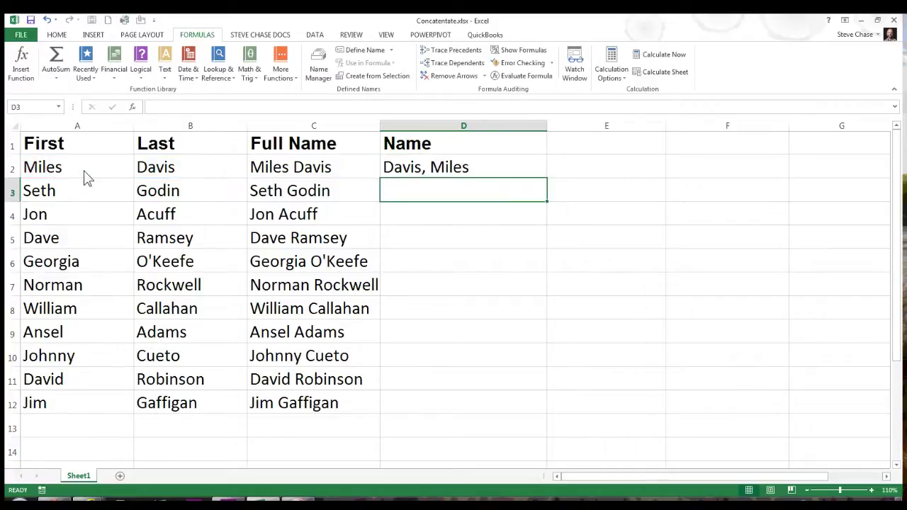
pyautogui.click(425, 176)
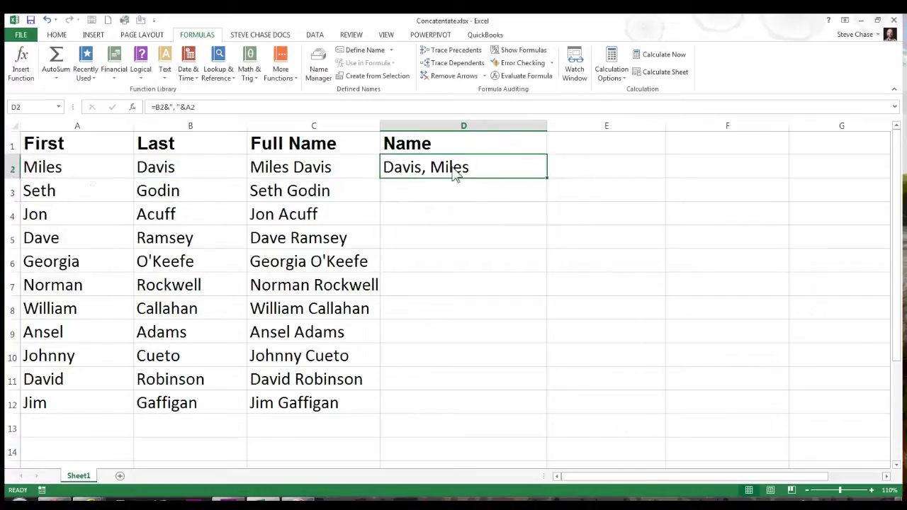
pyautogui.doubleClick(548, 178)
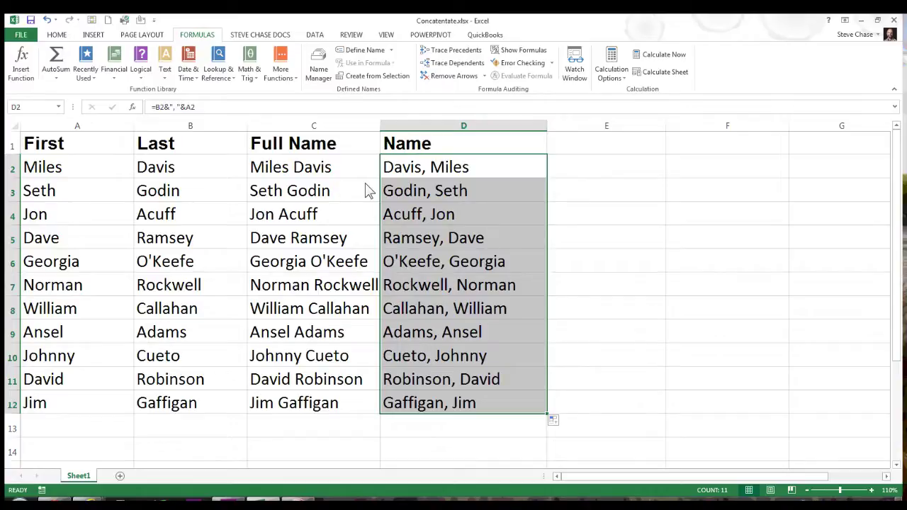
# Insert a blank column C before Full Name, widen it, and head it 'Name'
pyautogui.rightClick(307, 126)
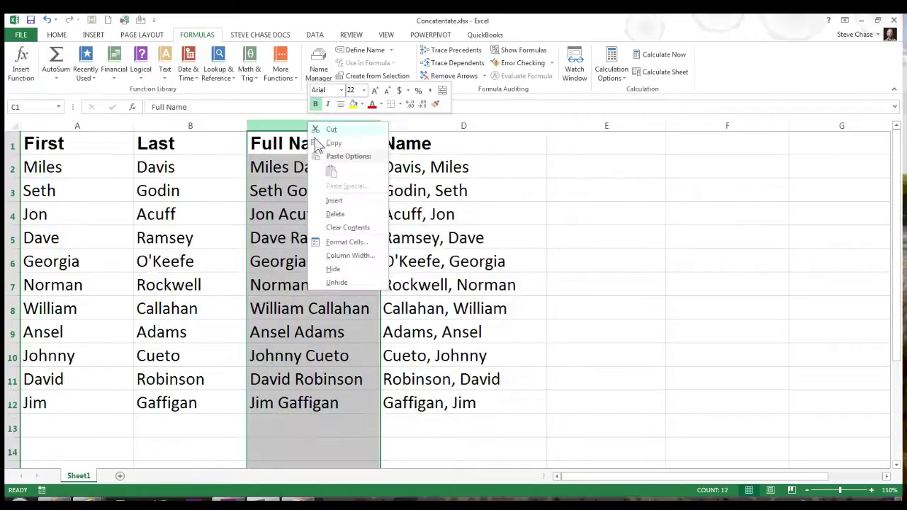
pyautogui.click(334, 201)
pyautogui.click(305, 145)
pyautogui.moveTo(361, 125); pyautogui.dragTo(420, 125)
pyautogui.write('Name')
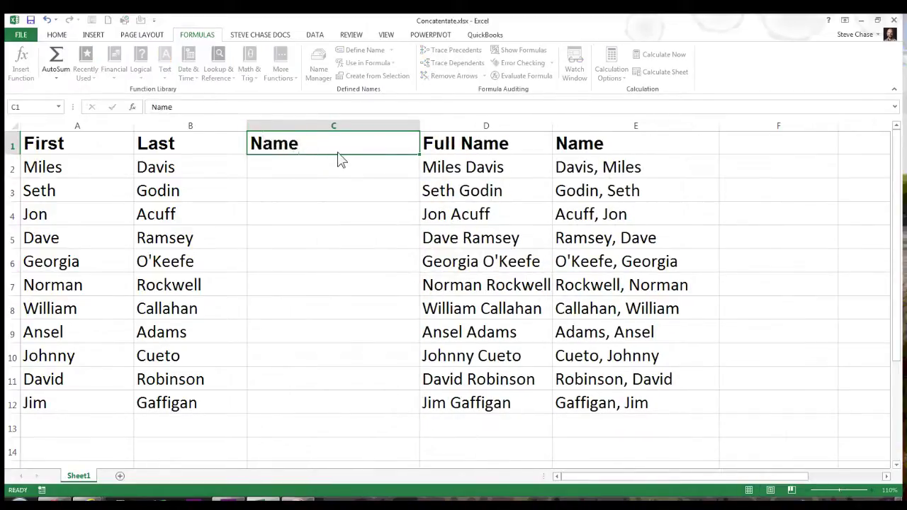
pyautogui.press('Return')
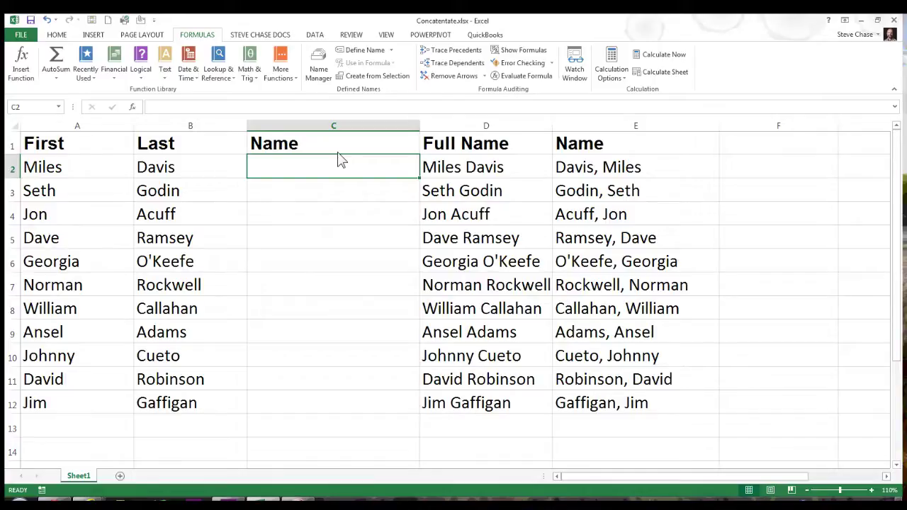
# Enter 'Miles Davis' in C2 as the example and accept Flash Fill for the remaining names
pyautogui.write('Mil')
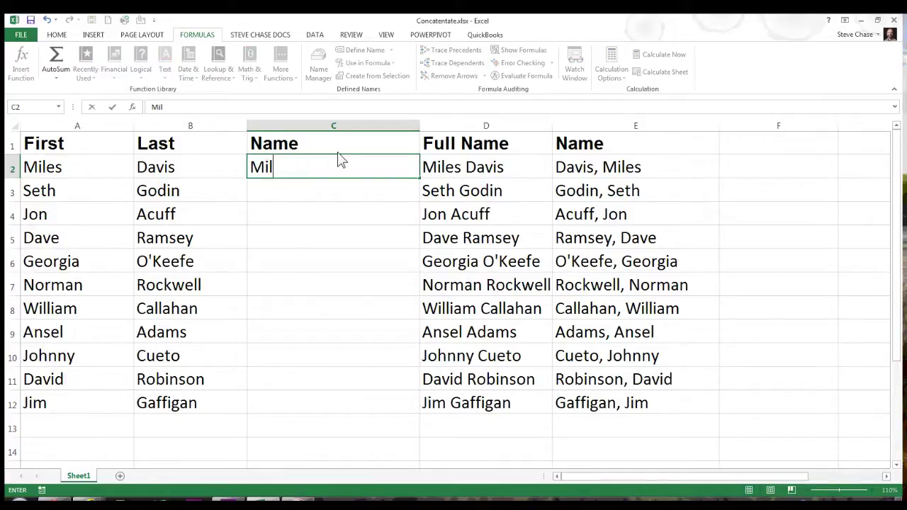
pyautogui.write('es Davis')
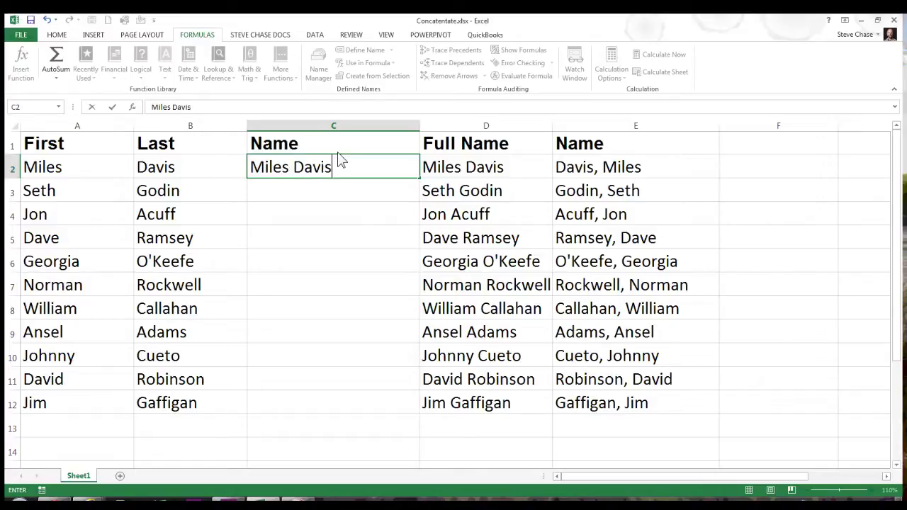
pyautogui.press('Return')
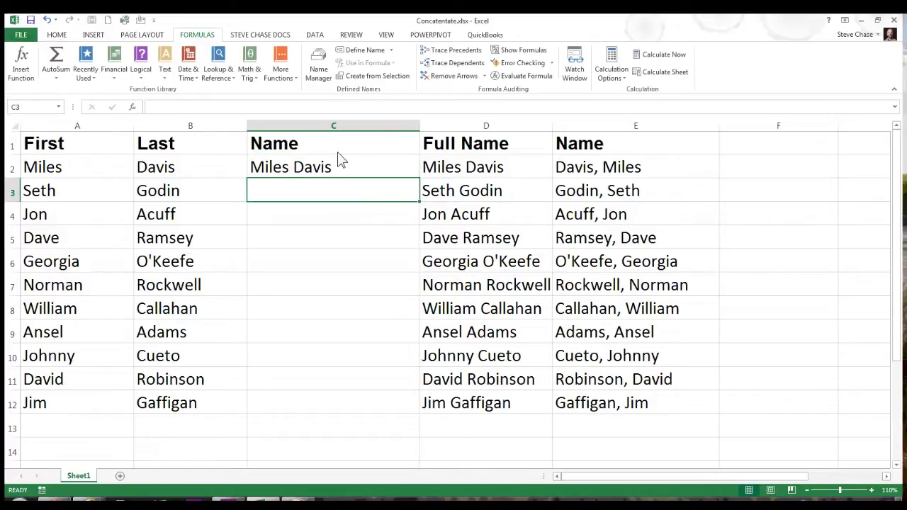
pyautogui.write('Seth Godin')
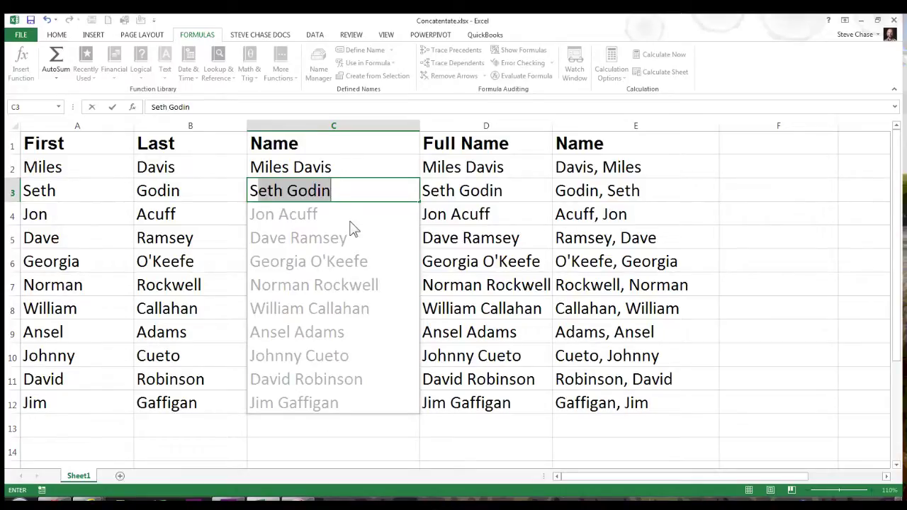
pyautogui.press('Return')
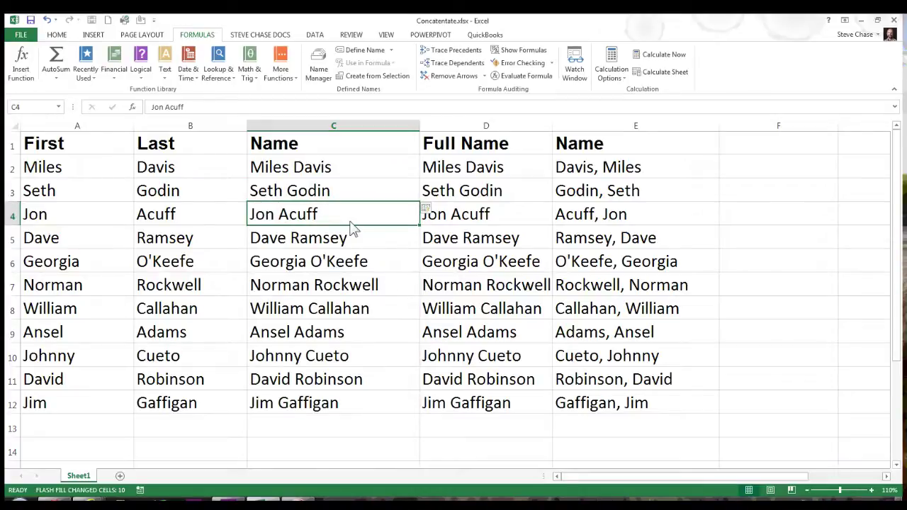
pyautogui.press('Down')
pyautogui.press('Down')
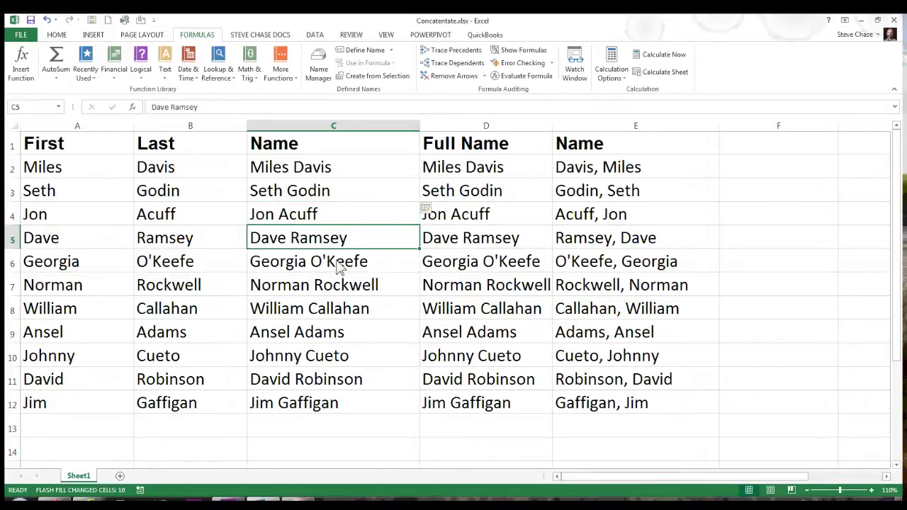
pyautogui.click(334, 283)
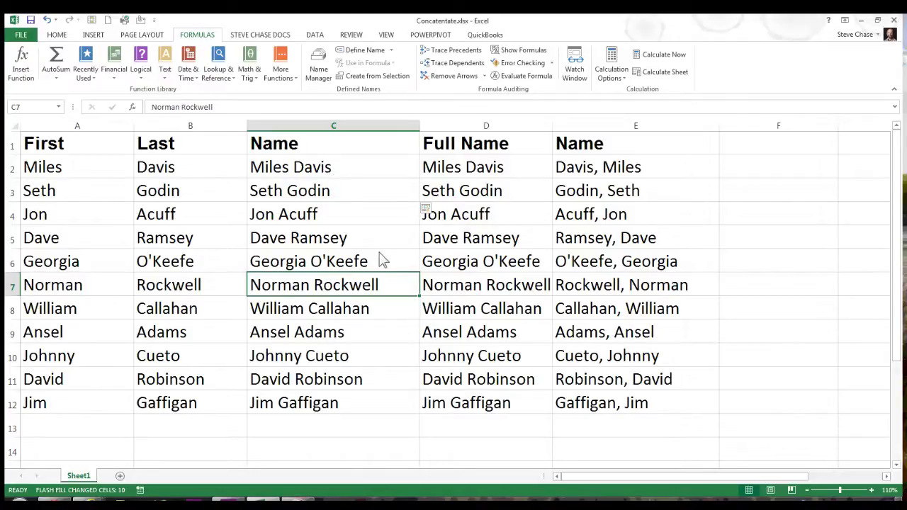
pyautogui.click(61, 221)
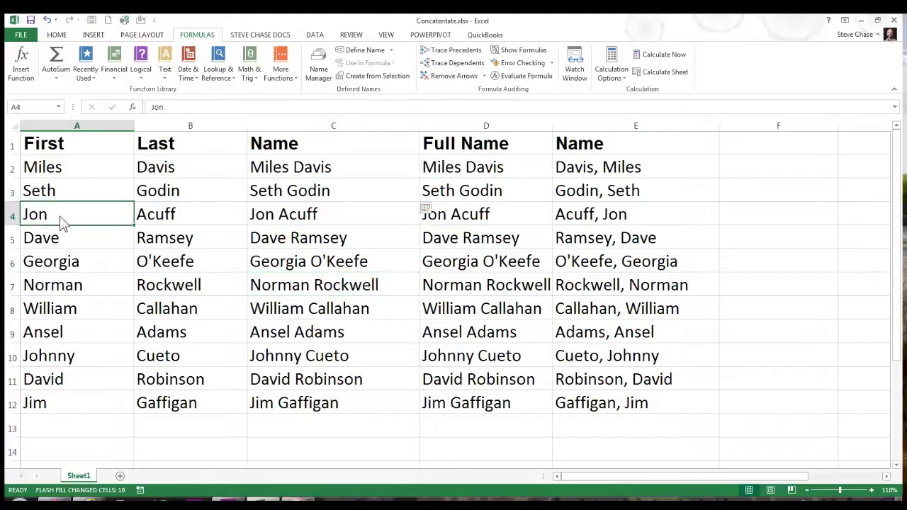
pyautogui.write('John')
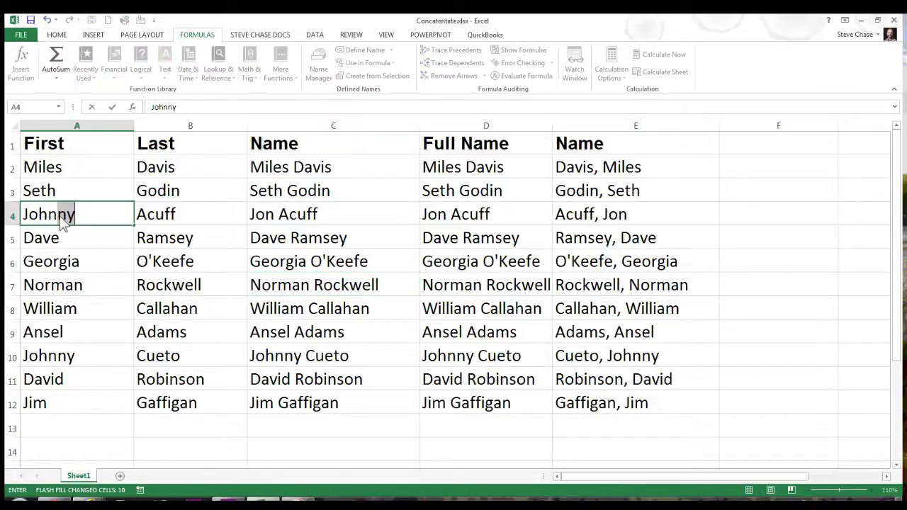
pyautogui.press('Delete')
pyautogui.press('Return')
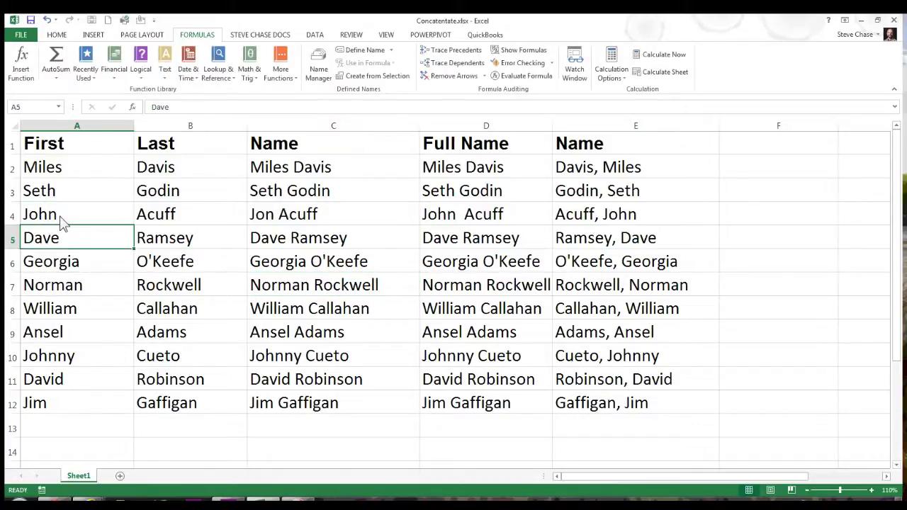
pyautogui.click(64, 219)
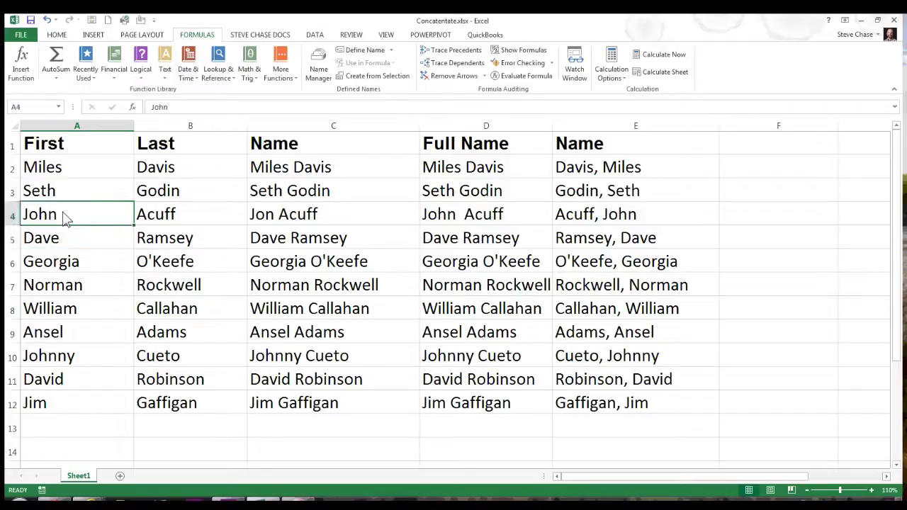
pyautogui.click(294, 221)
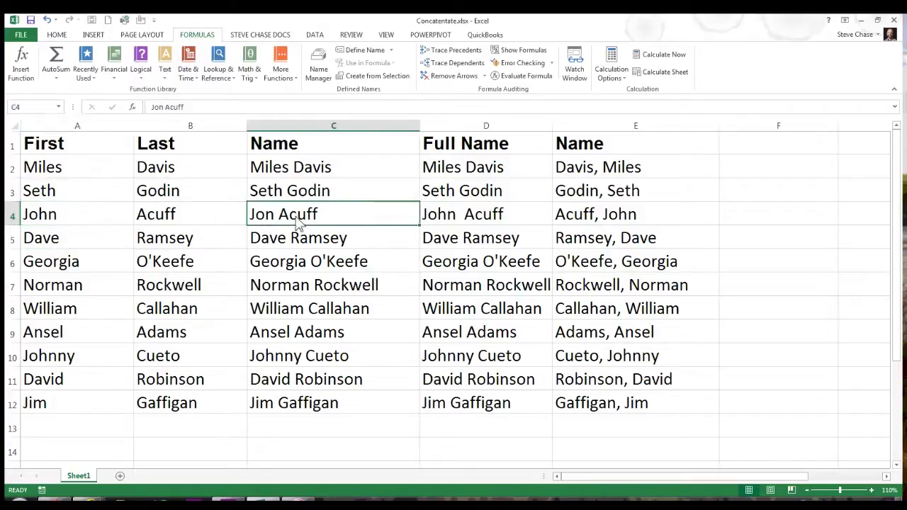
pyautogui.click(454, 222)
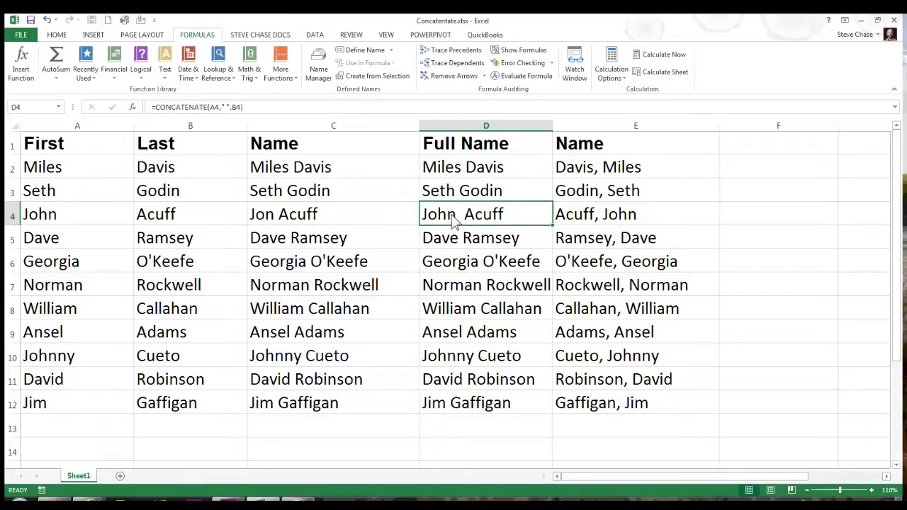
pyautogui.click(586, 223)
pyautogui.click(372, 223)
pyautogui.click(78, 221)
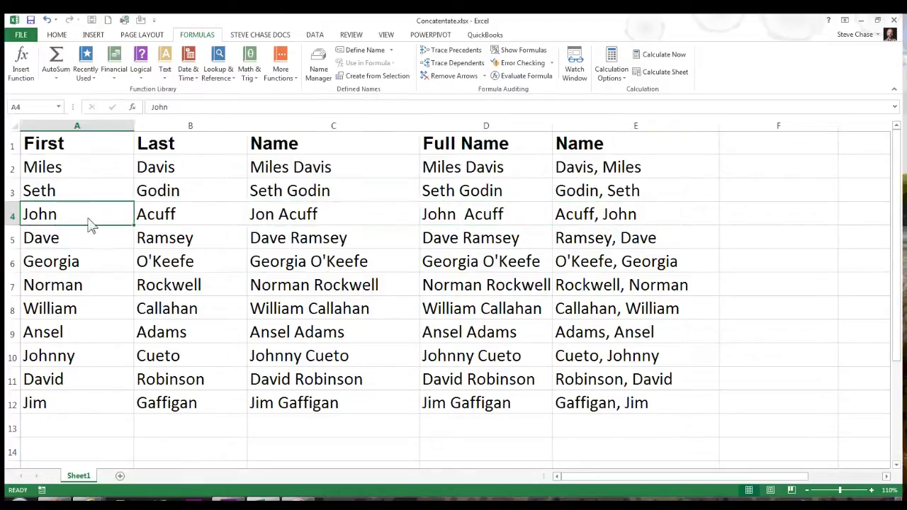
pyautogui.write('Jon')
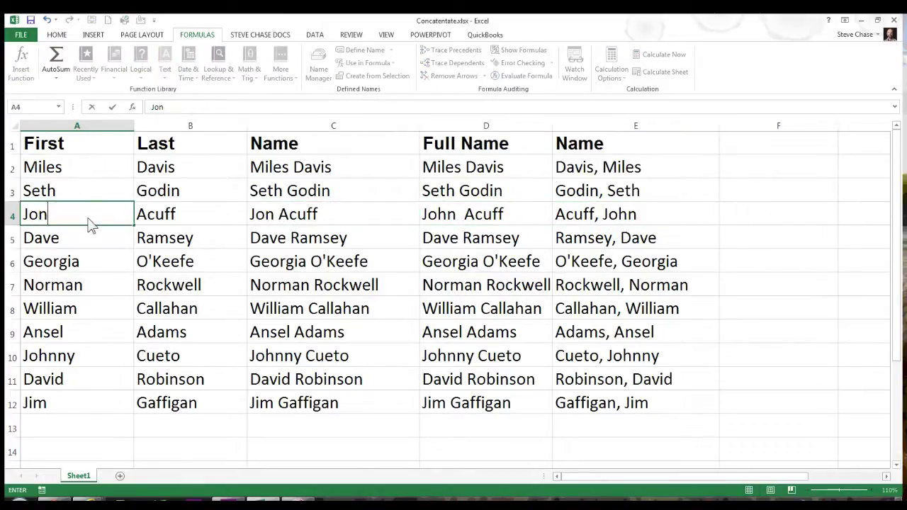
pyautogui.press('Return')
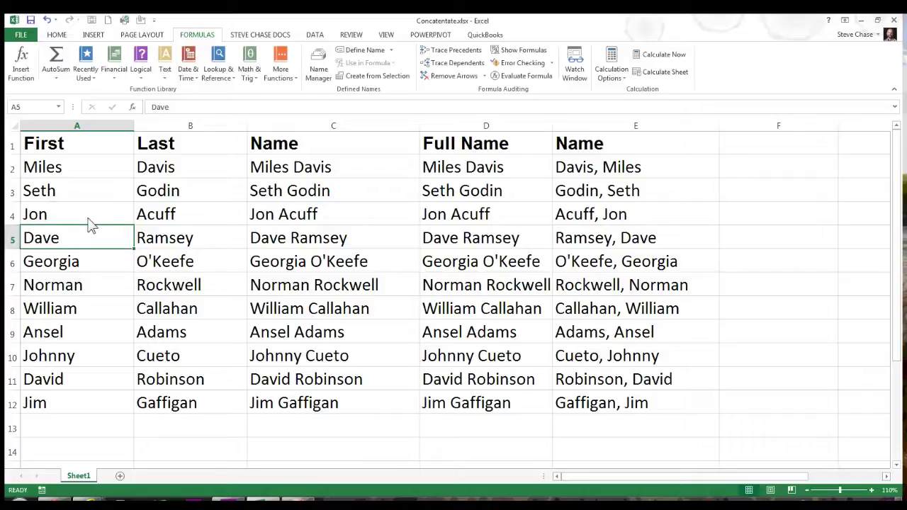